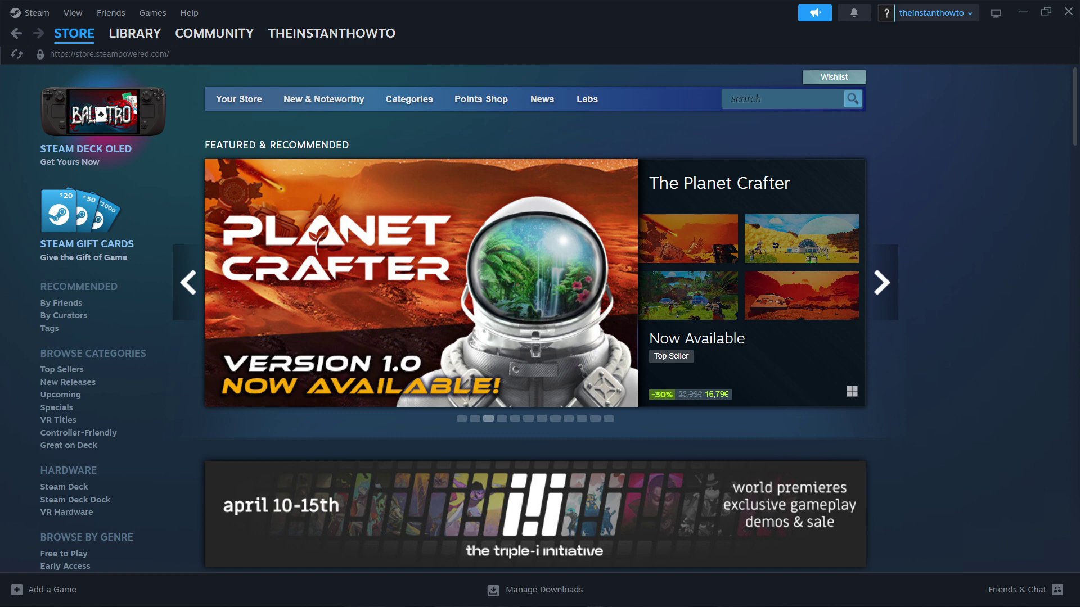
Switch to the browser, open the Steam website from the search results, download the Steam installer and launch it.
left_click_drag(1079, 111, 414, 51)
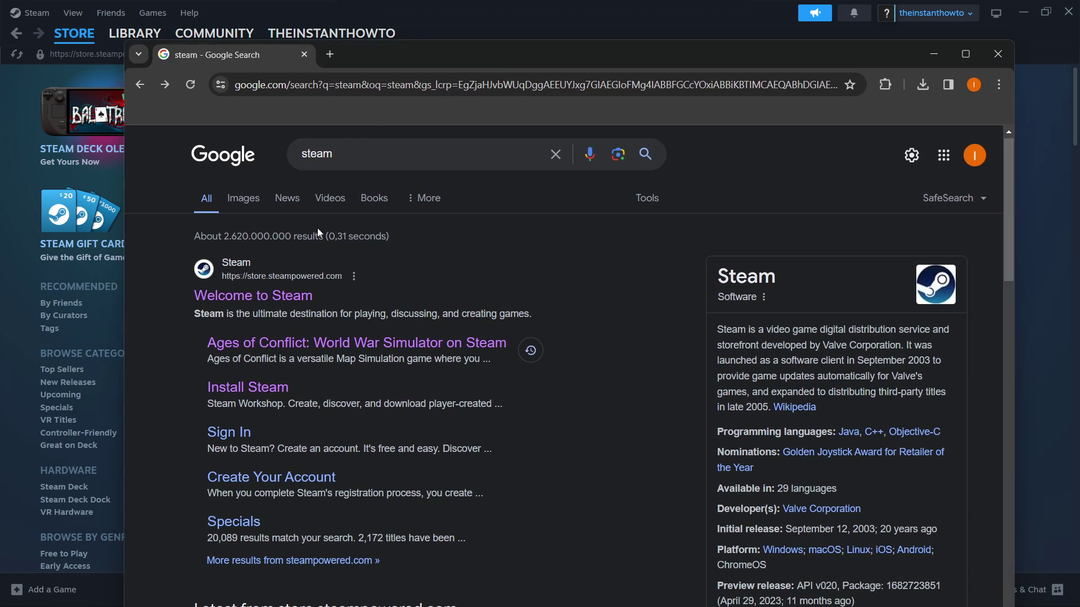
left_click(221, 303)
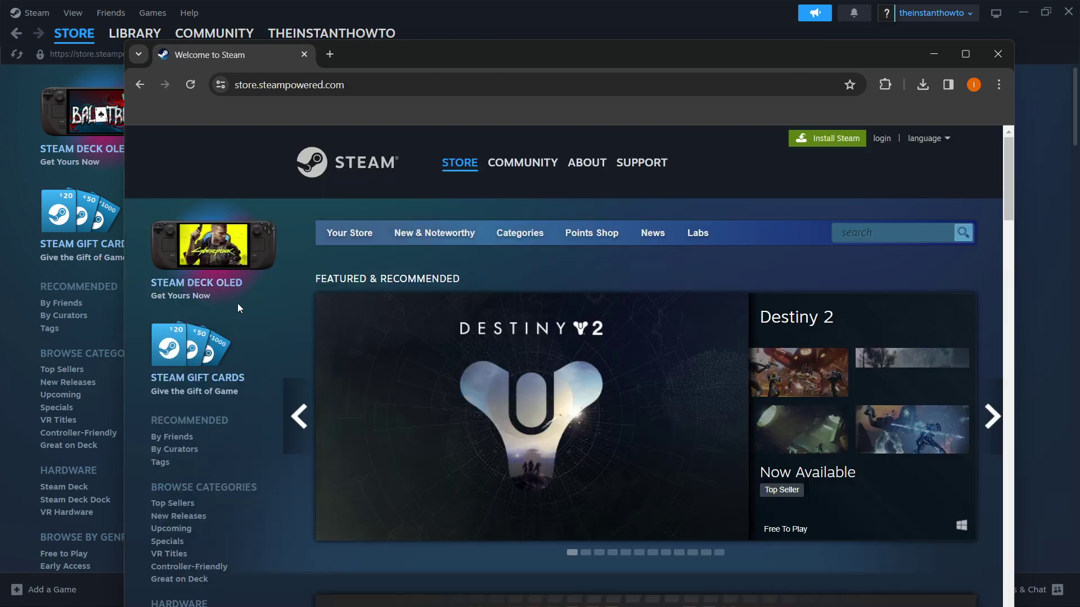
left_click(816, 143)
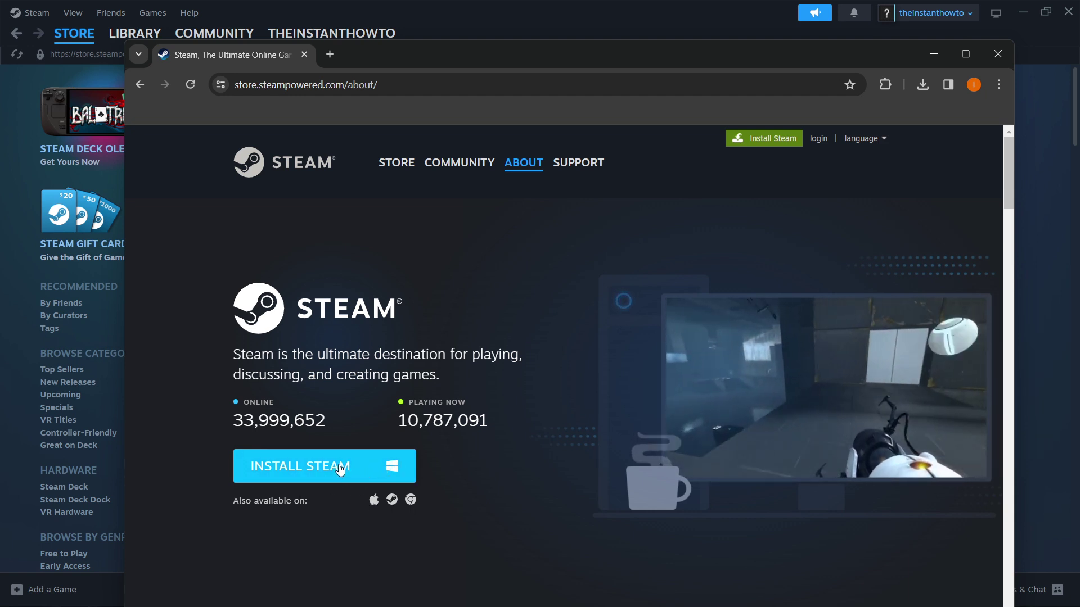
left_click(340, 467)
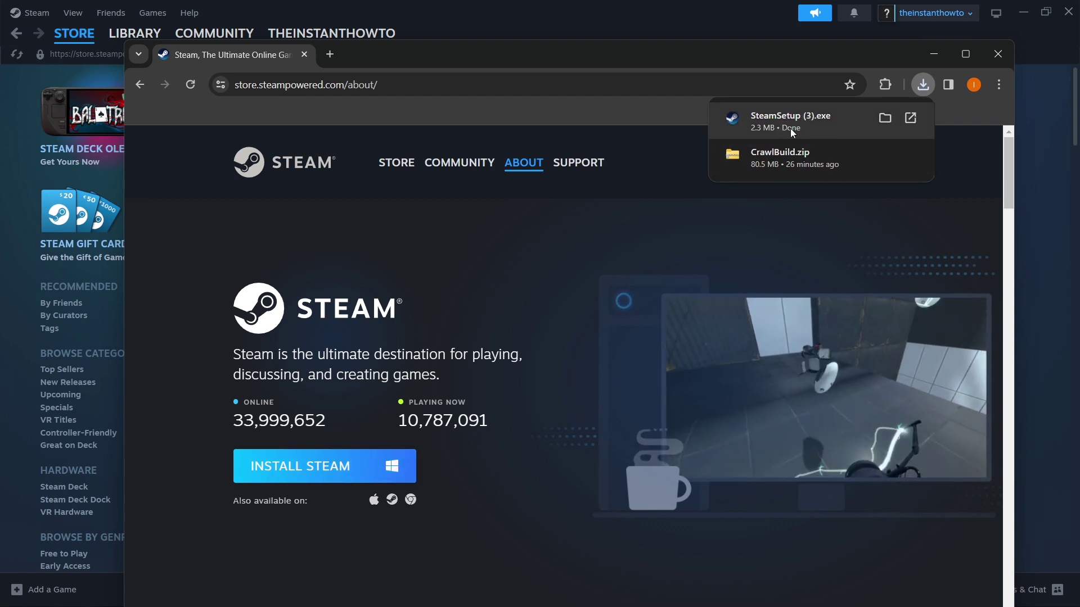
left_click(805, 126)
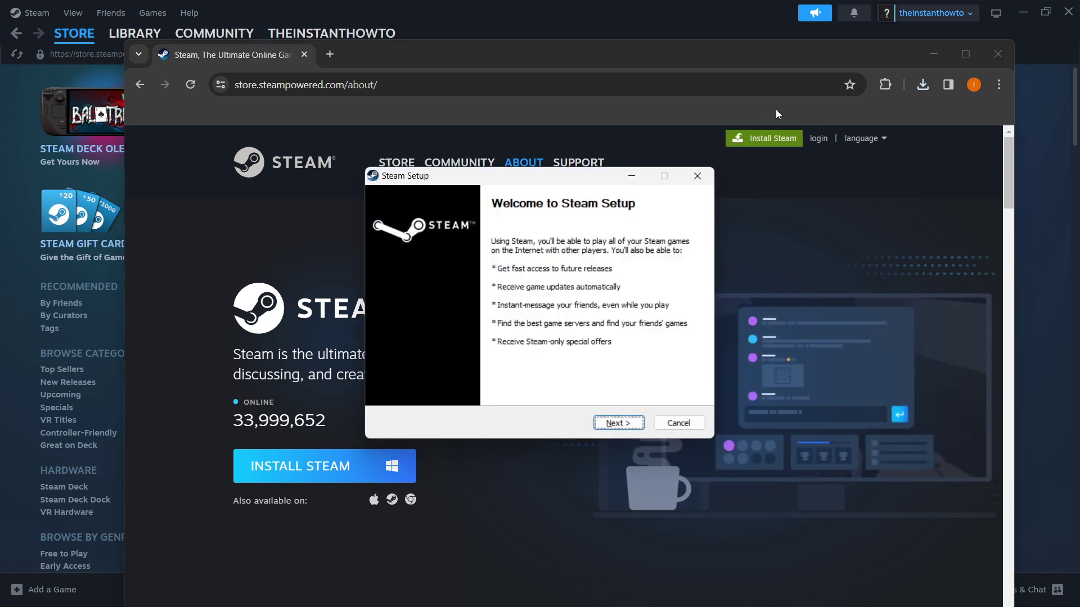
Step through Steam Setup with English as the language up to the install location, and close the installer and browser.
left_click_drag(602, 180, 601, 165)
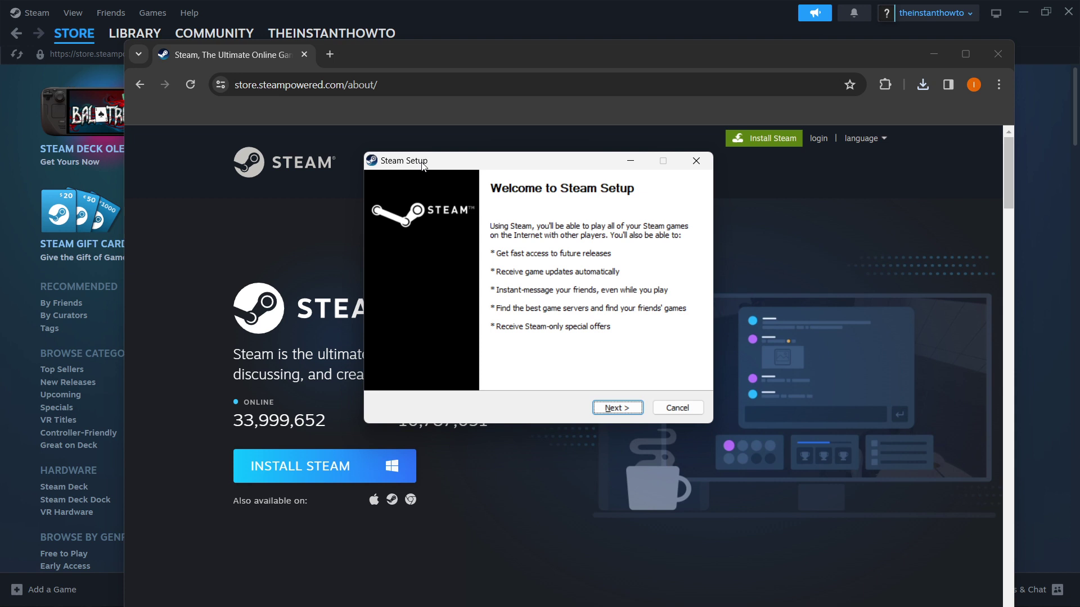
left_click_drag(423, 163, 411, 164)
left_click(599, 409)
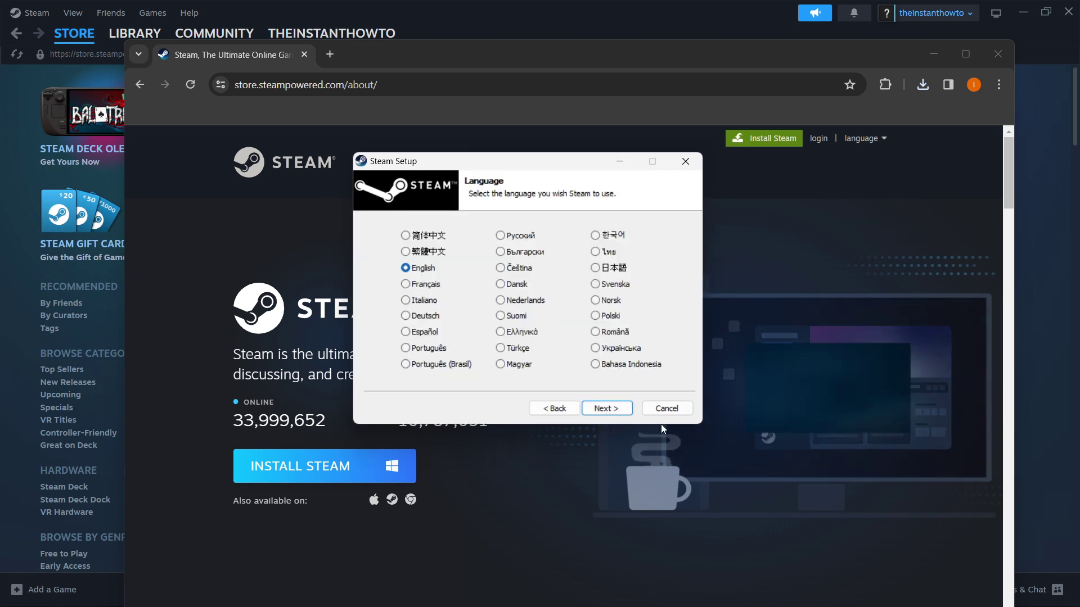
left_click(613, 411)
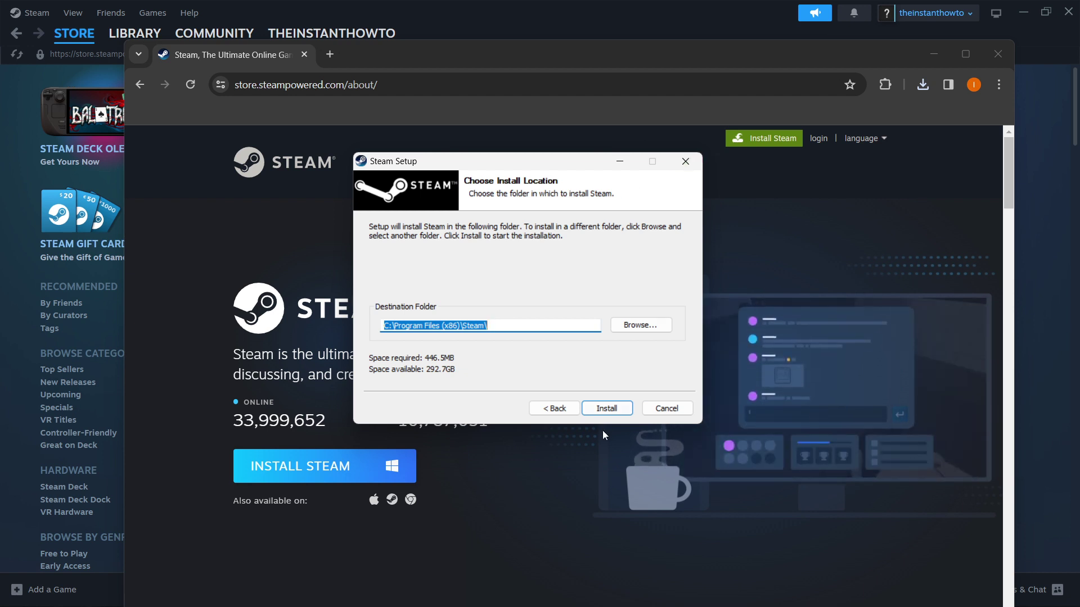
left_click(690, 159)
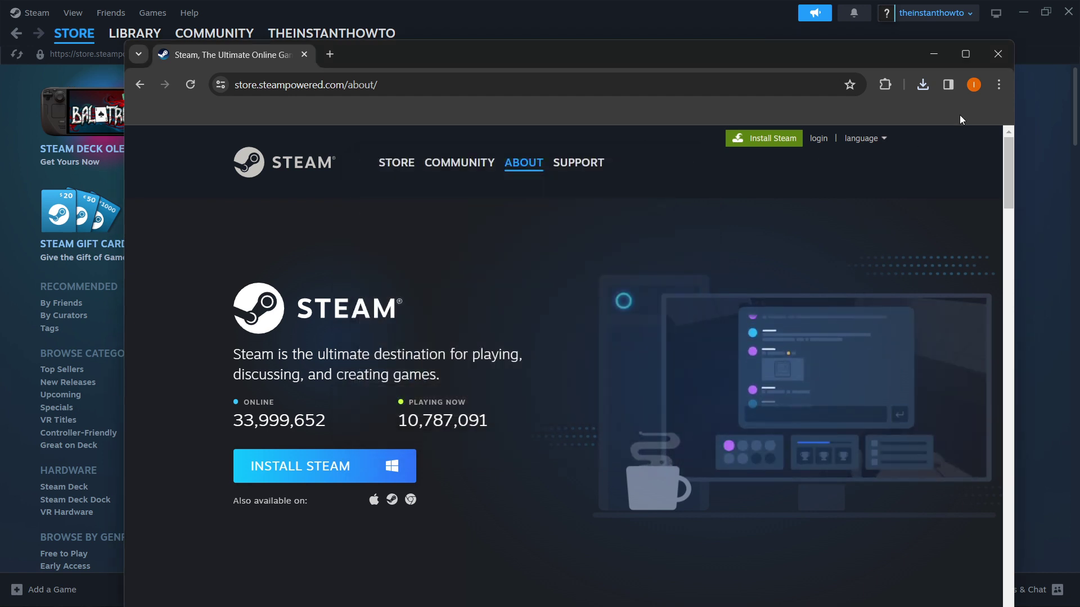
left_click_drag(268, 60, 1079, 51)
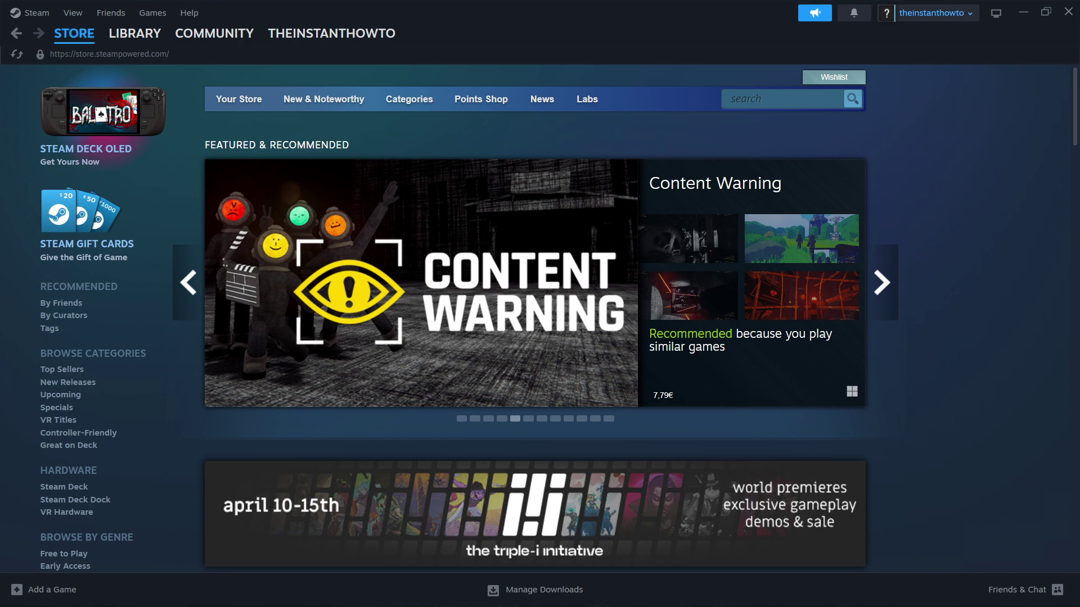
Search the Steam store for "contraband police".
left_click(746, 104)
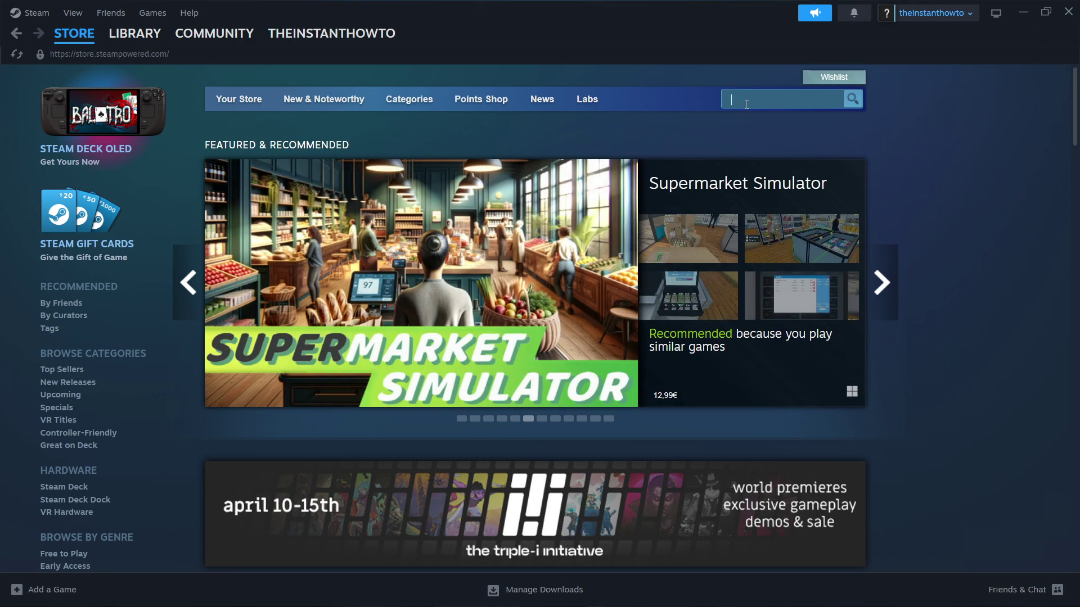
type("contraban")
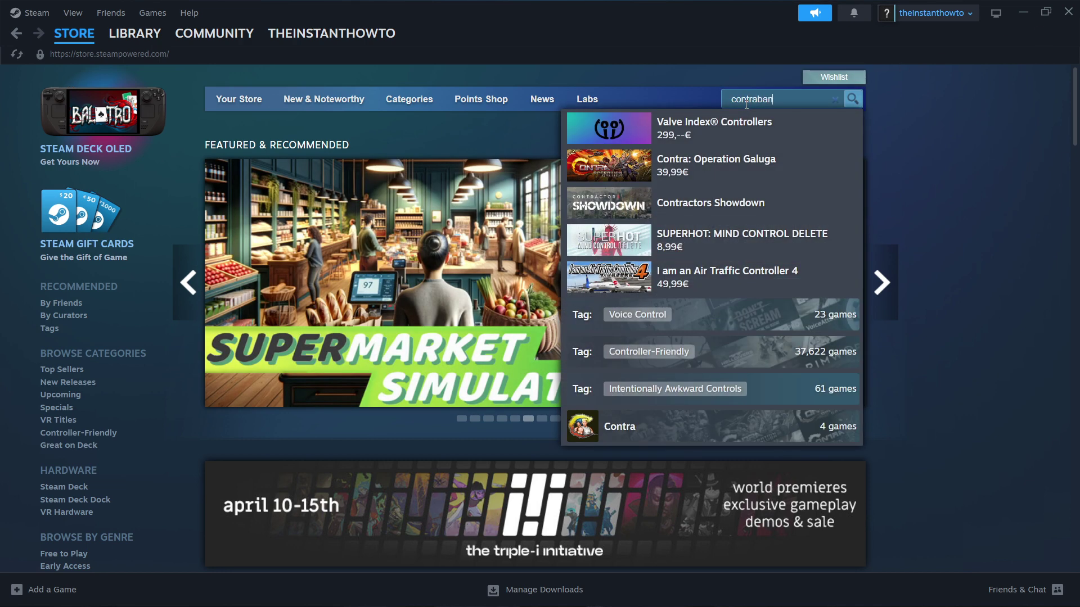
type("d police")
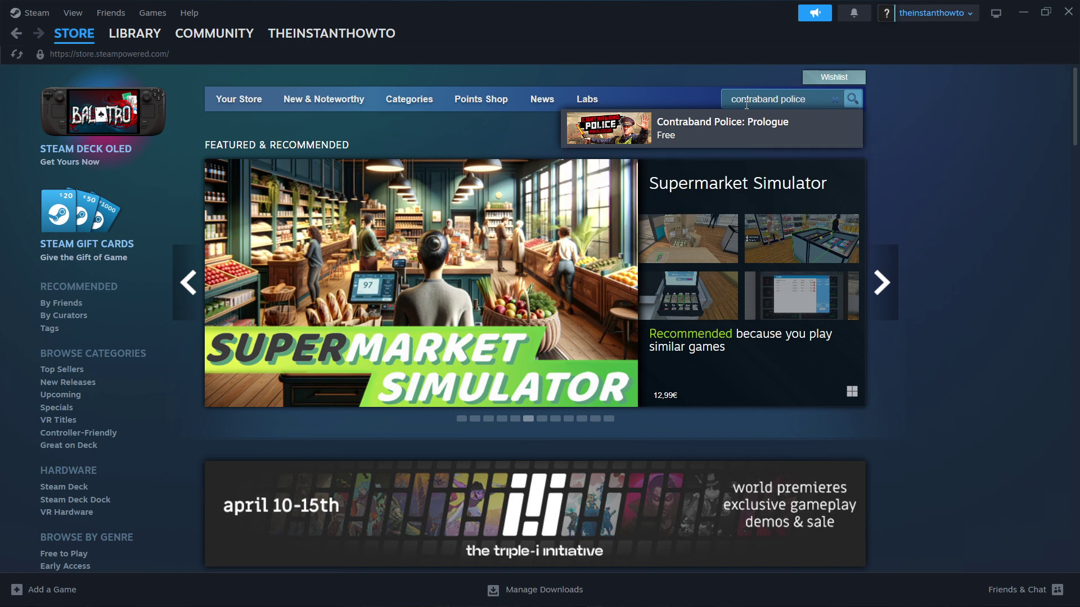
key("Return")
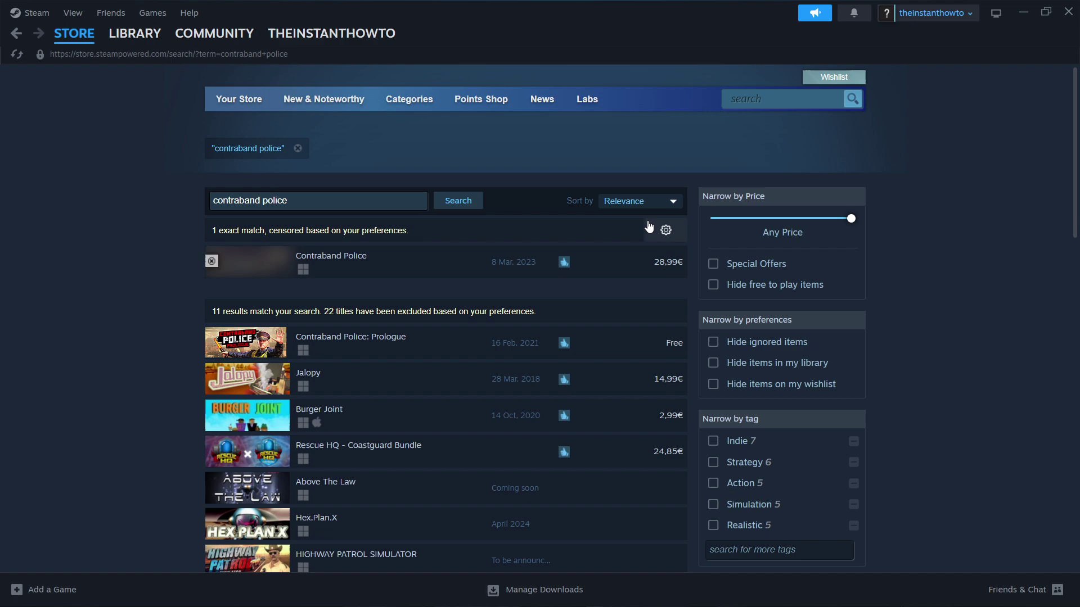
Show the unfiltered search results, ignoring the content preferences.
left_click(667, 230)
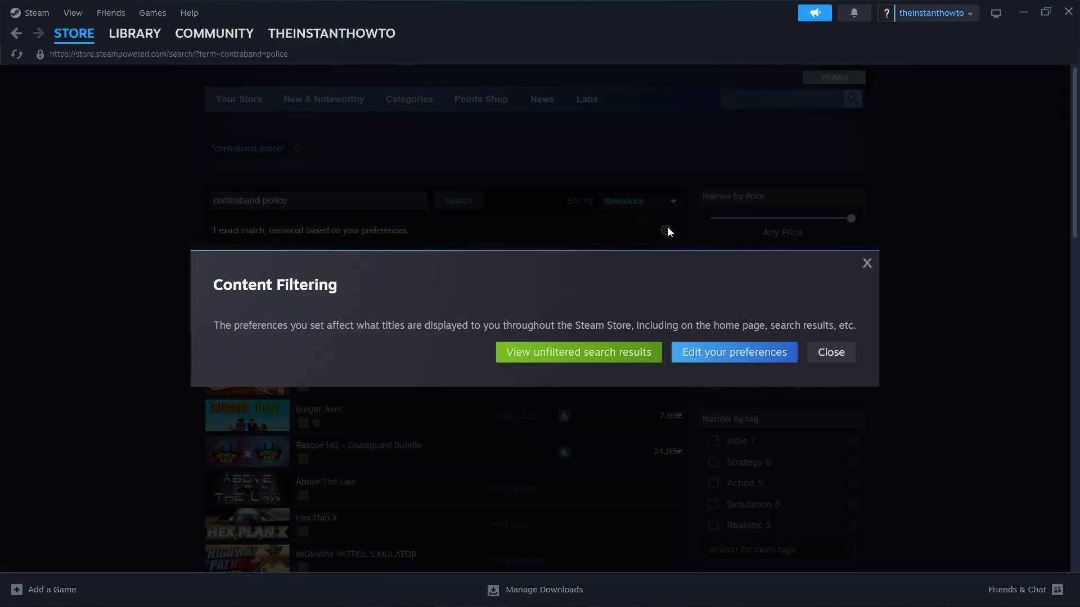
left_click(592, 354)
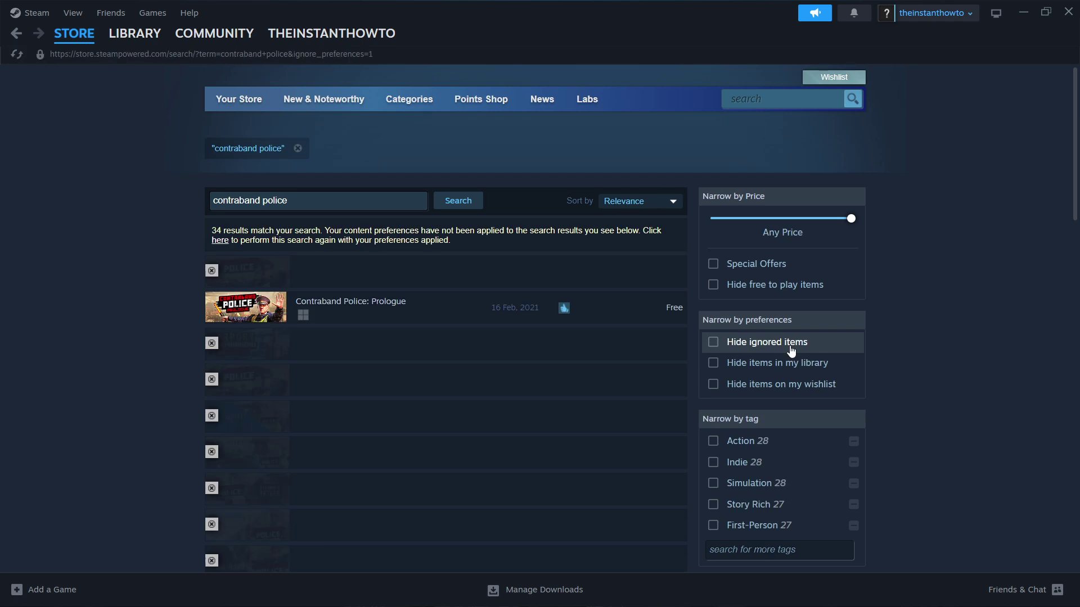
left_click(792, 350)
left_click(806, 349)
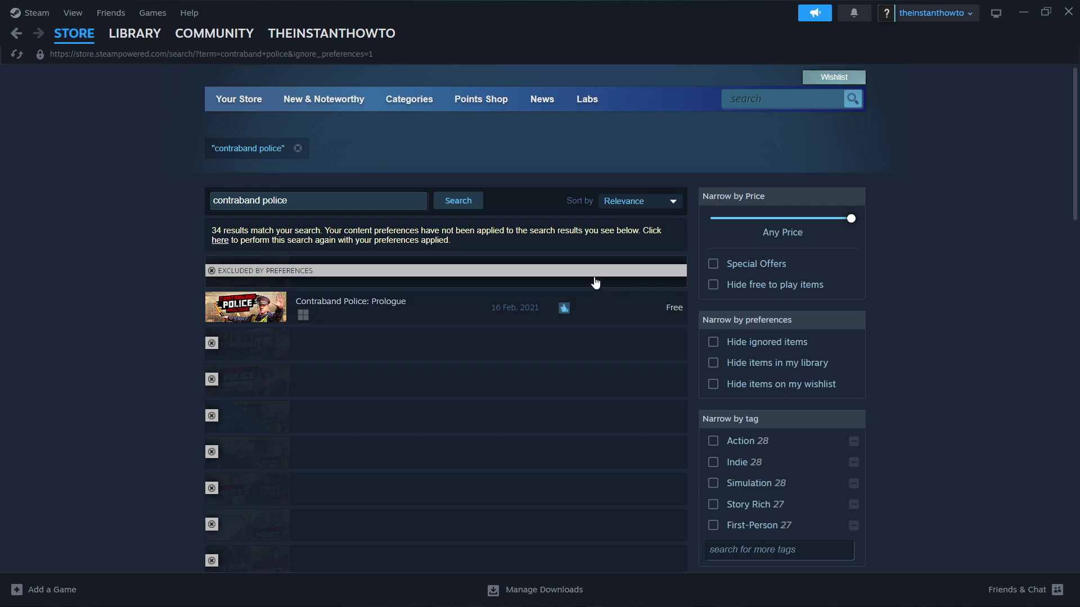
Open the store page of Contraband Police from the excluded first result and dismiss the broadcast popup.
mouse_move(596, 282)
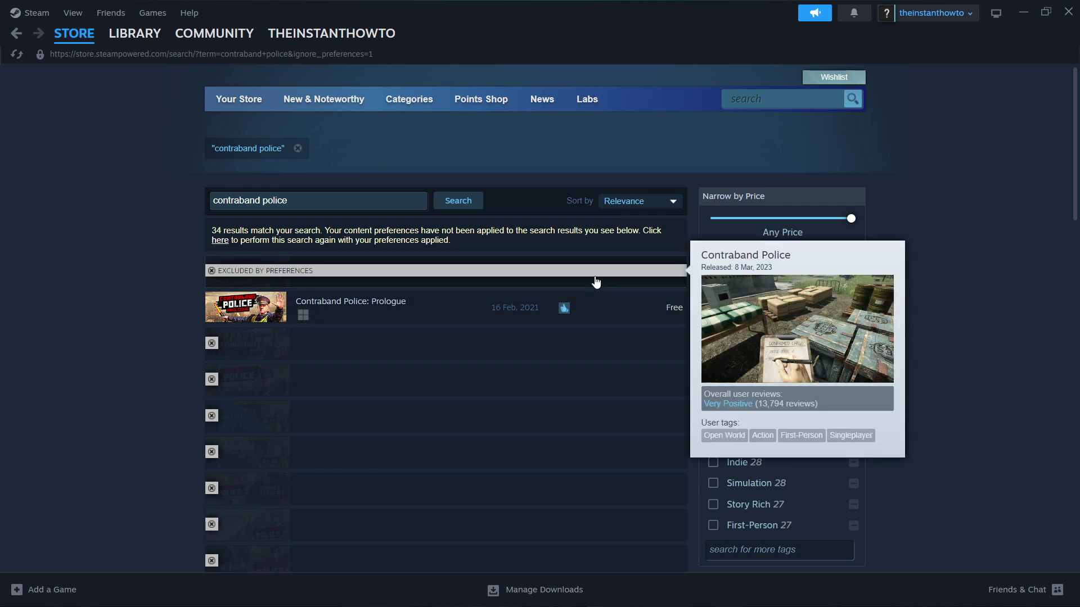
left_click(590, 274)
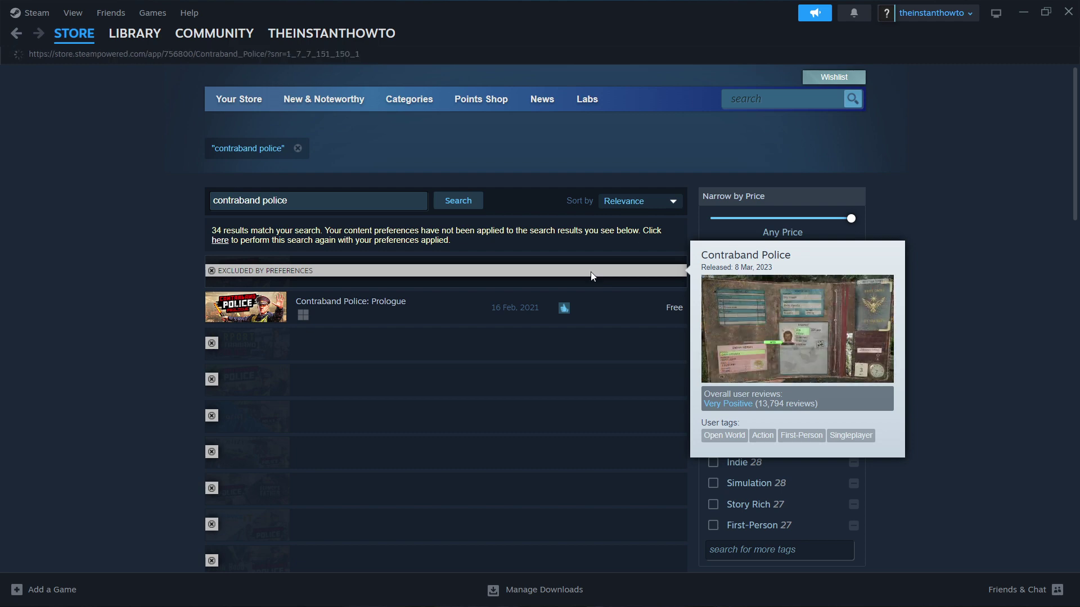
scroll(188, 265, "down", 5)
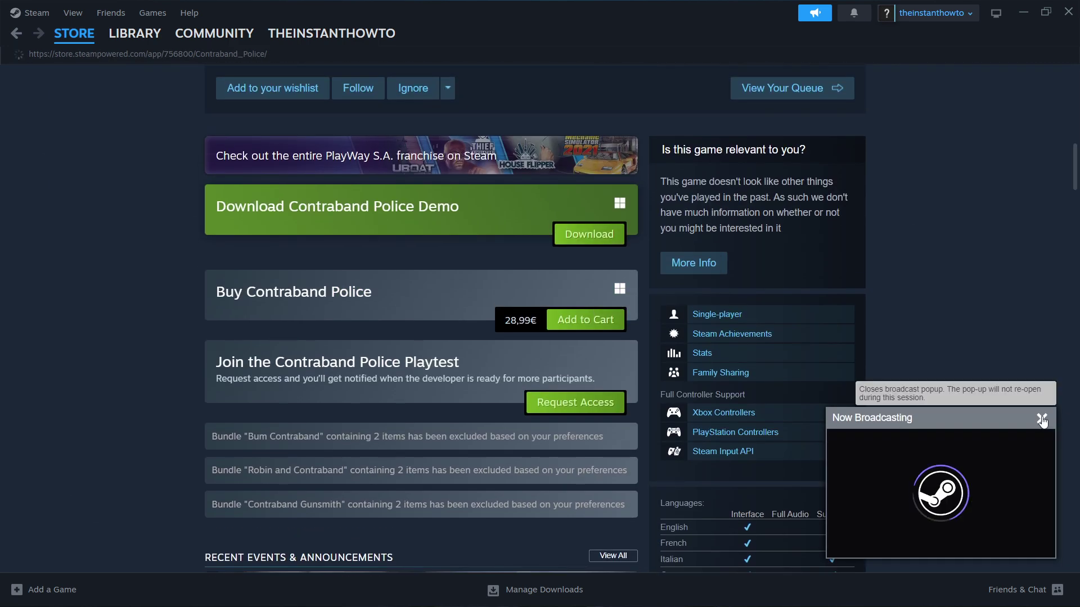
left_click(1041, 419)
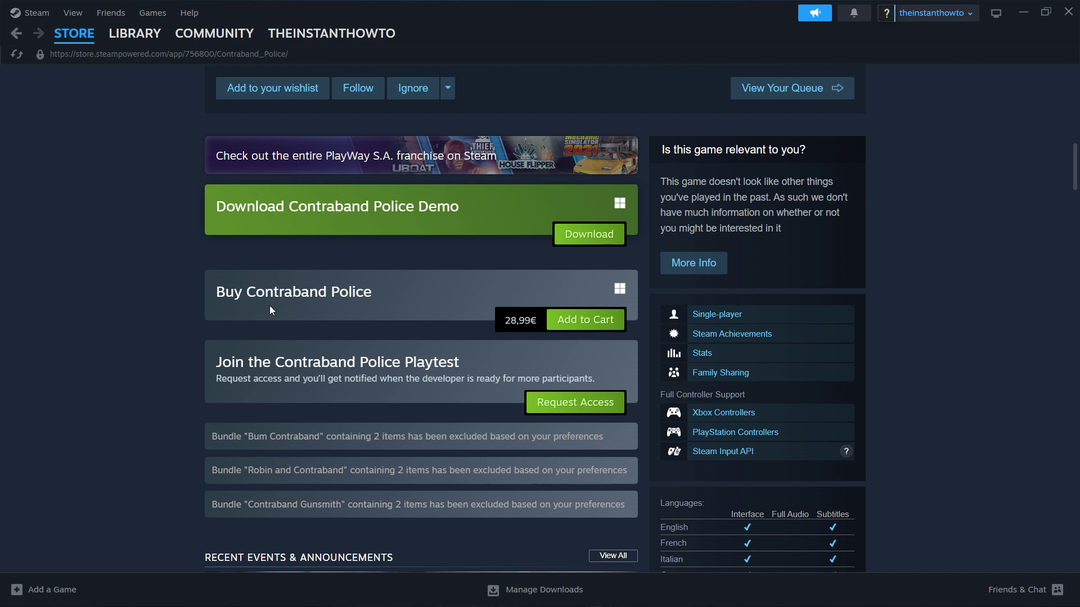
Add Contraband Police to the shopping cart and assign the purchase to "For my account".
left_click(589, 327)
left_click(663, 395)
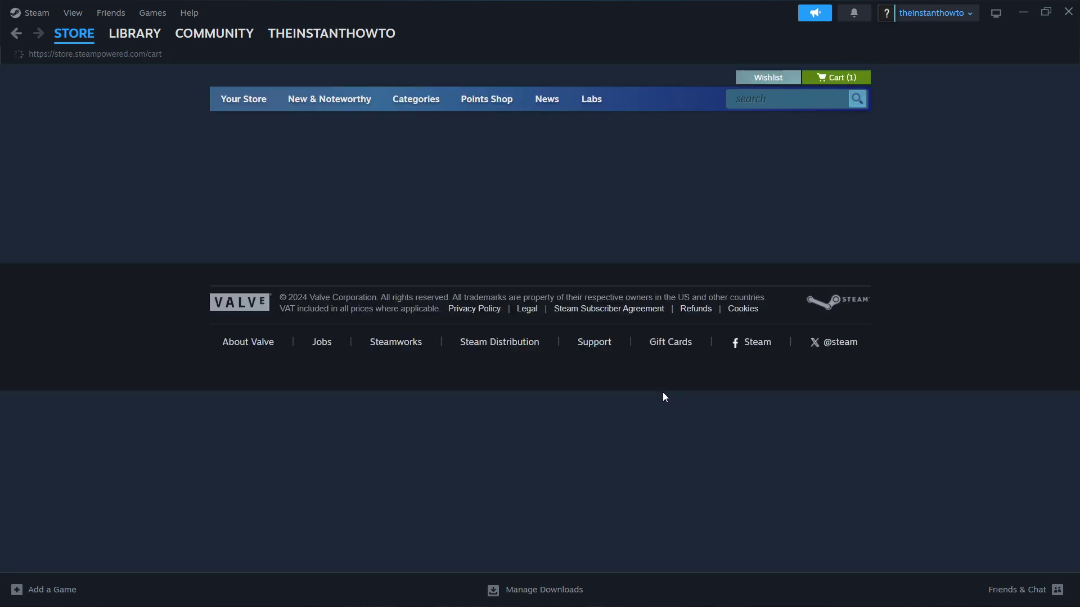
left_click(415, 264)
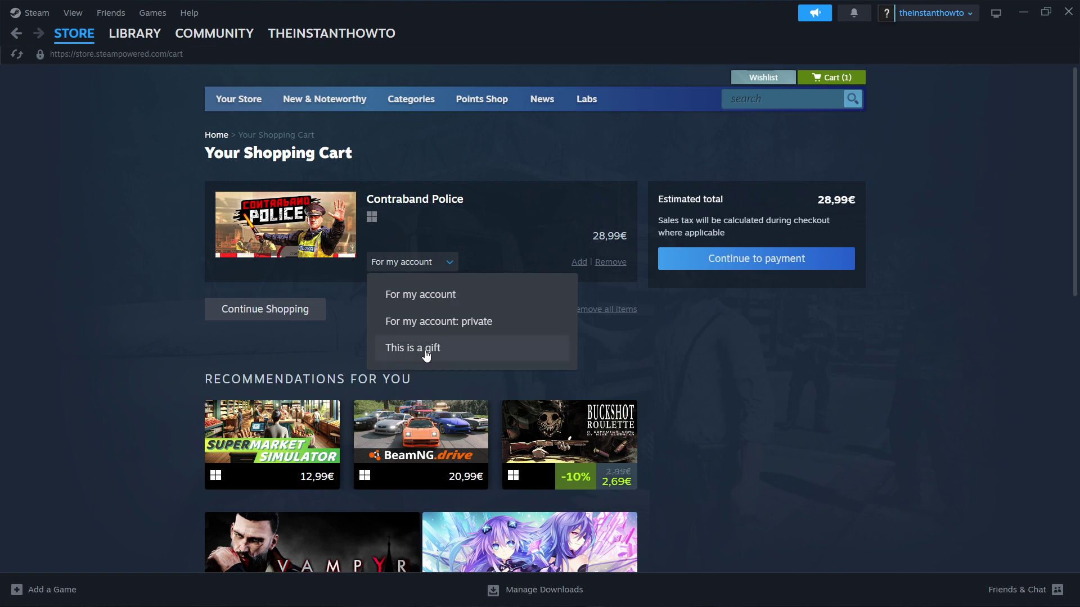
left_click(445, 301)
Continue to payment and review the available payment methods, keeping PayPal selected.
left_click(752, 259)
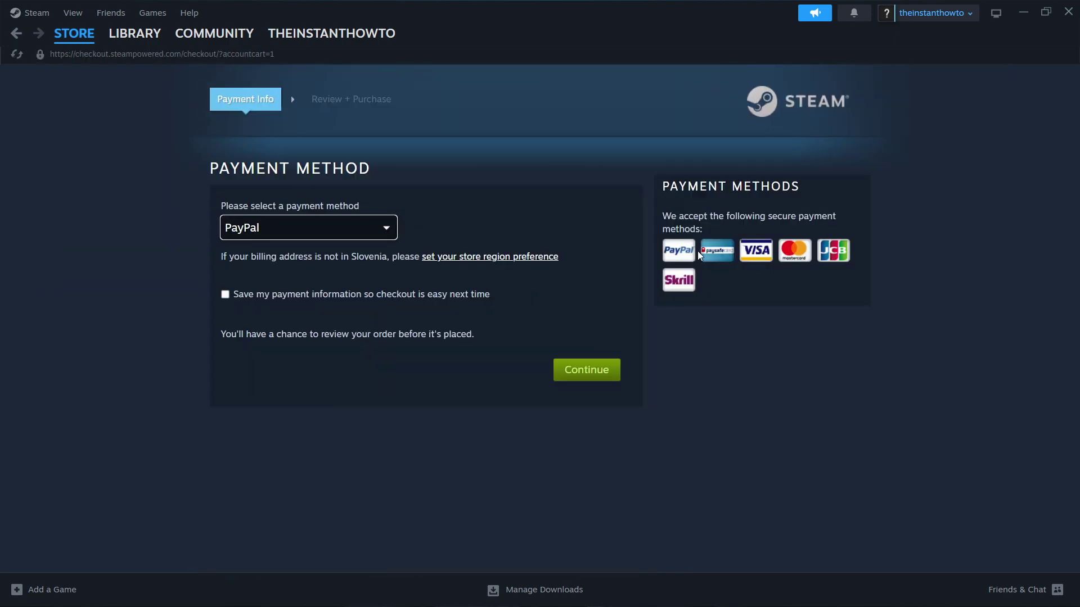
left_click(346, 230)
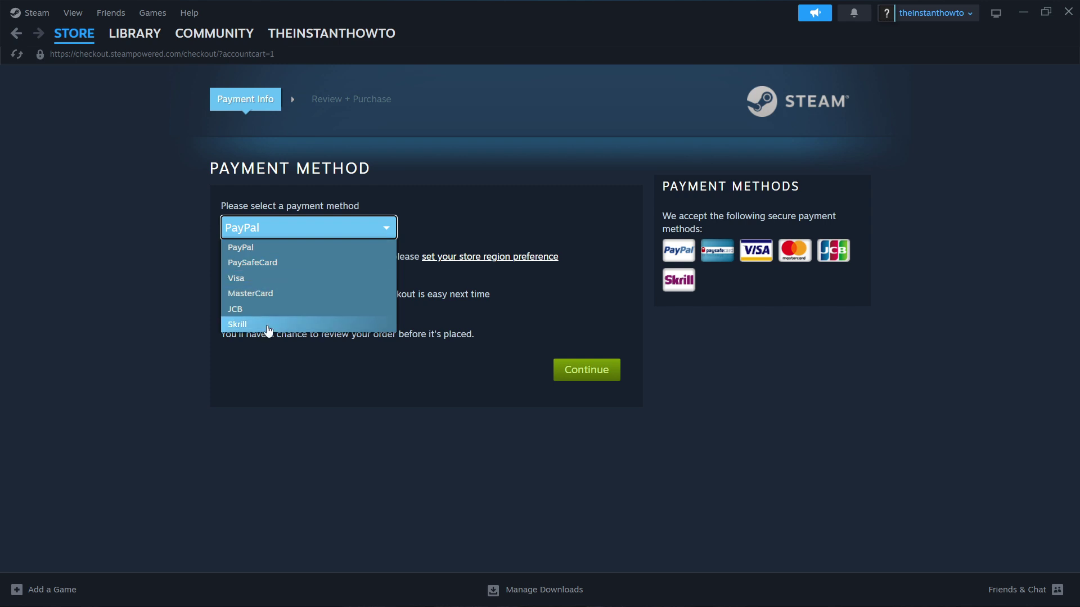
left_click(367, 233)
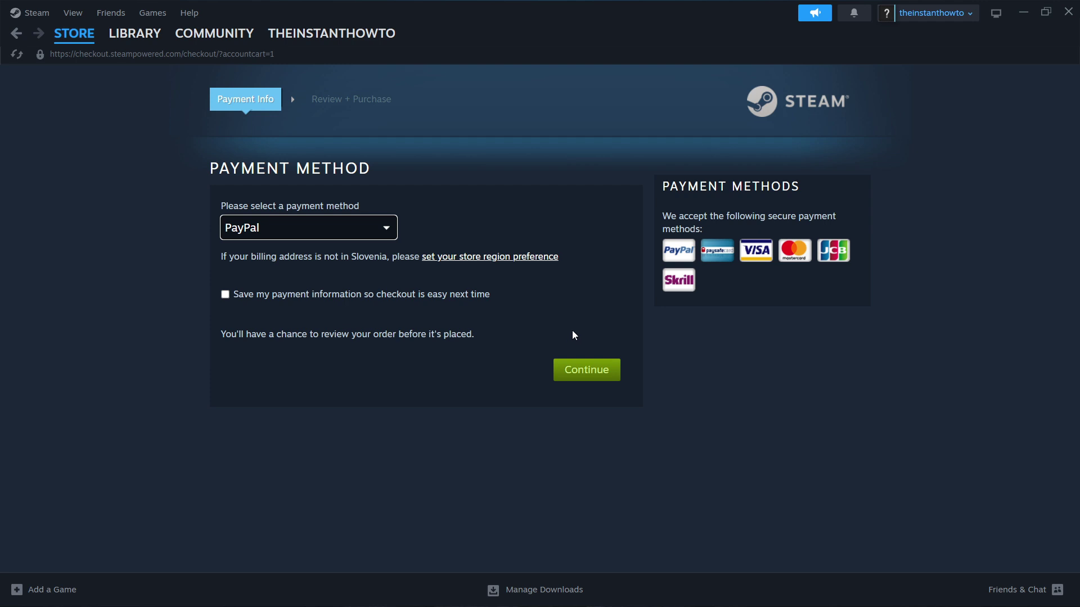
Open the game library and check which content types its list is filtered by.
left_click(135, 33)
left_click(79, 102)
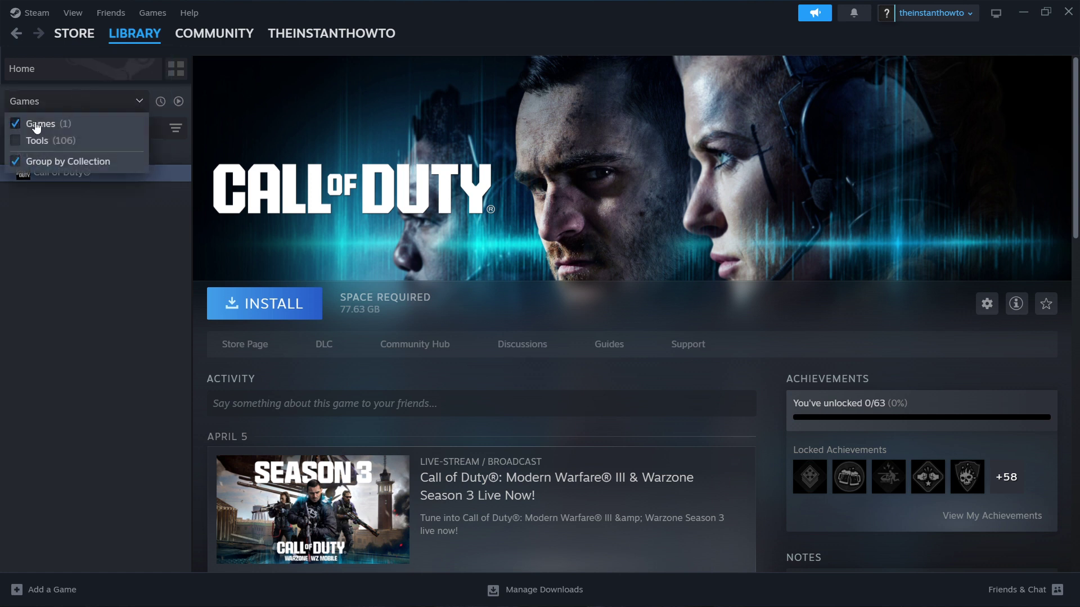
left_click(64, 104)
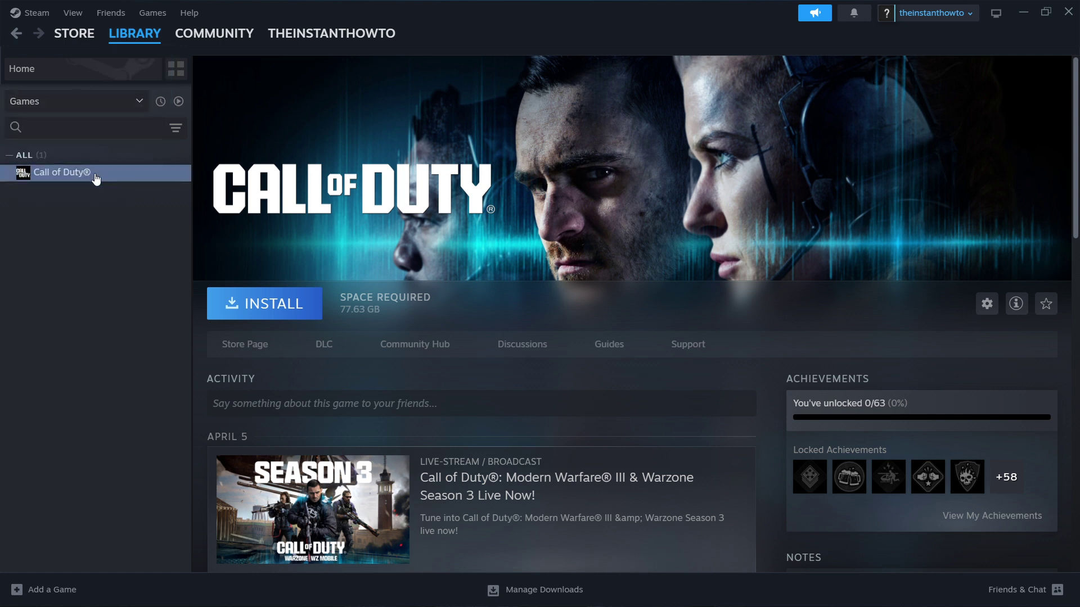